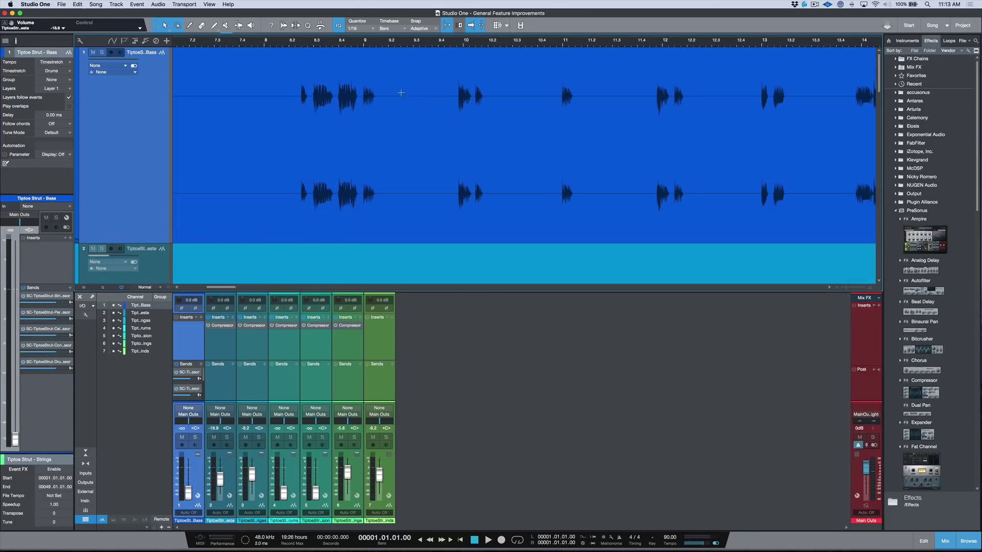
Zoom in on the Bass waveform just before bar 10 and open Preferences
{"action": "left_click_drag", "start_coordinate": [440, 103], "coordinate": [503, 102]}
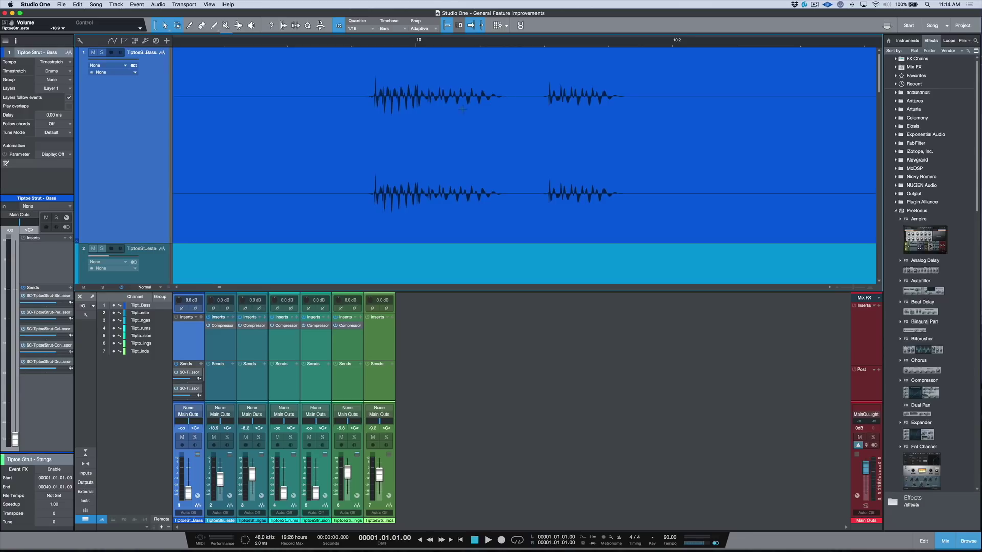
{"action": "left_click", "coordinate": [361, 131]}
{"action": "key", "text": "e"}
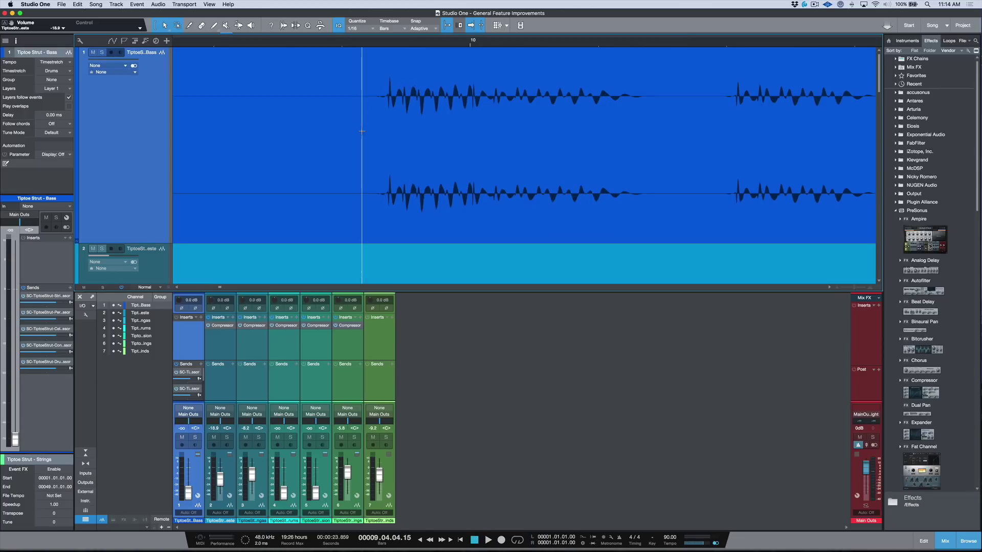
{"action": "key", "text": "super+comma"}
Turn off Draw smooth waveforms in Advanced > Editing and apply the change
{"action": "left_click", "coordinate": [416, 121]}
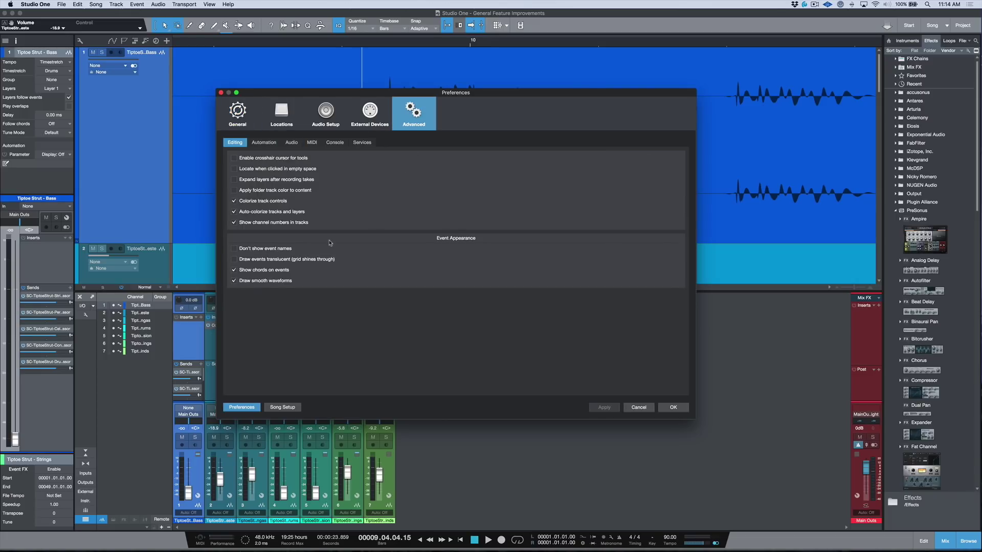
{"action": "left_click", "coordinate": [234, 281]}
{"action": "left_click", "coordinate": [603, 407]}
Re-enable Draw smooth waveforms and apply it so the waveforms redraw smoothly
{"action": "left_click_drag", "start_coordinate": [599, 97], "coordinate": [596, 164]}
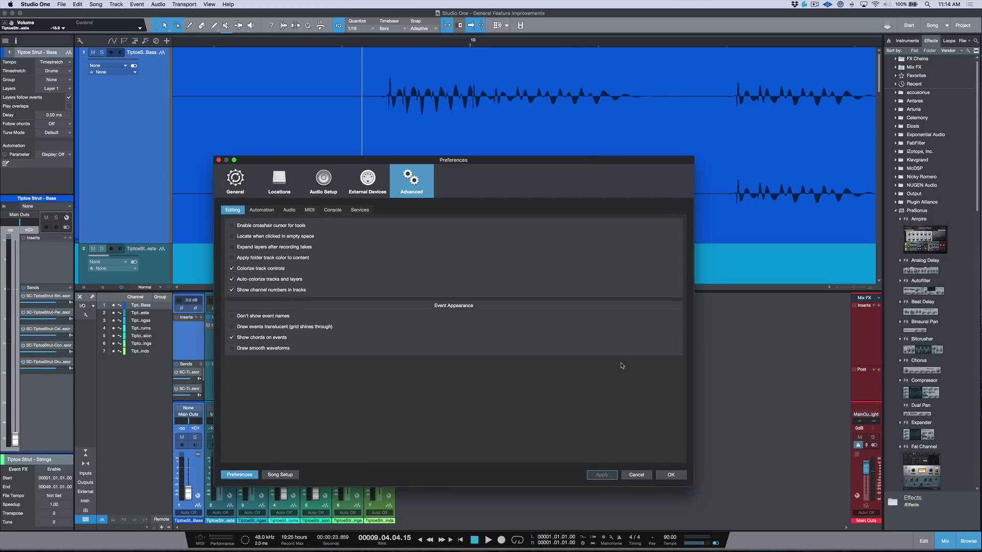
{"action": "left_click", "coordinate": [232, 349]}
{"action": "left_click", "coordinate": [605, 474]}
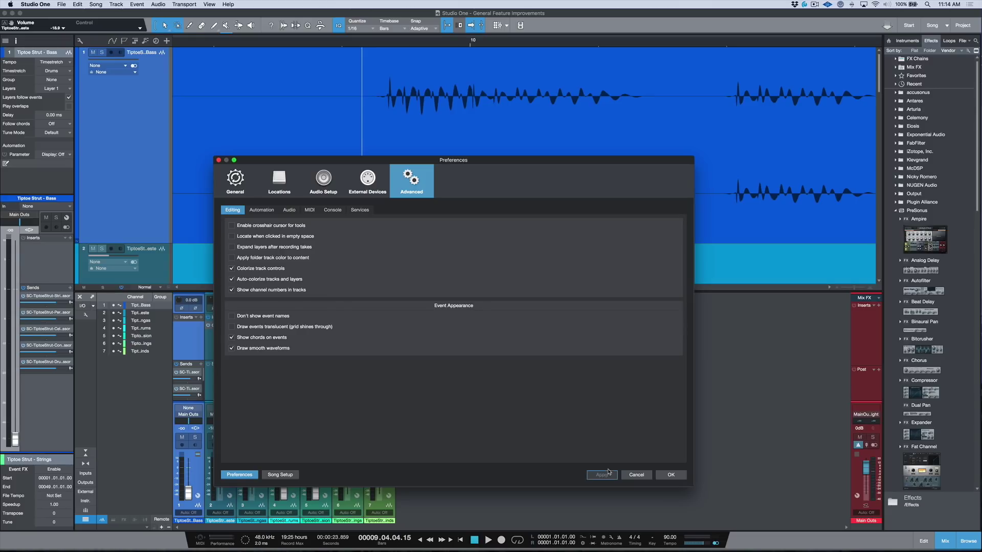
Close Preferences and zoom in twice where the Bass waveform begins
{"action": "left_click", "coordinate": [670, 476]}
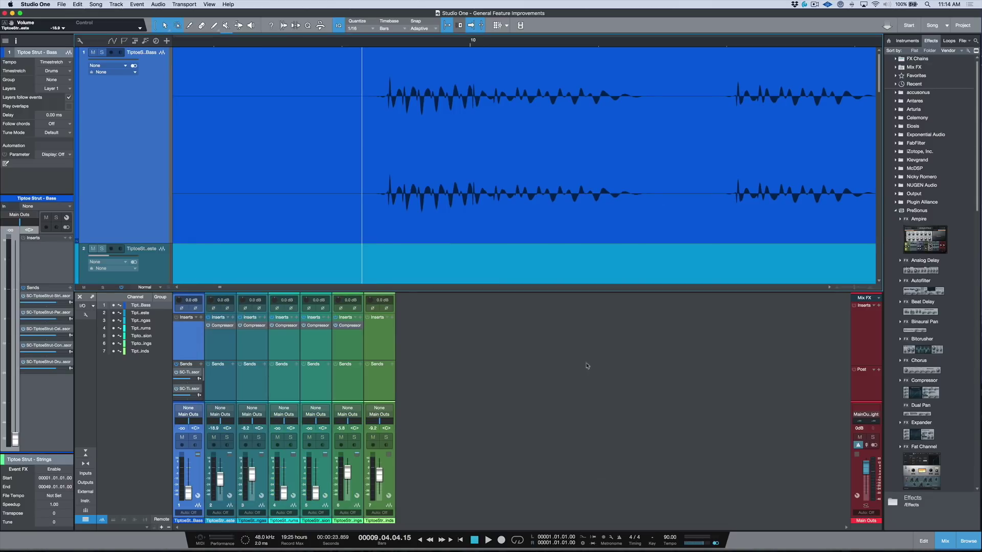
{"action": "left_click", "coordinate": [379, 170]}
{"action": "key", "text": "e"}
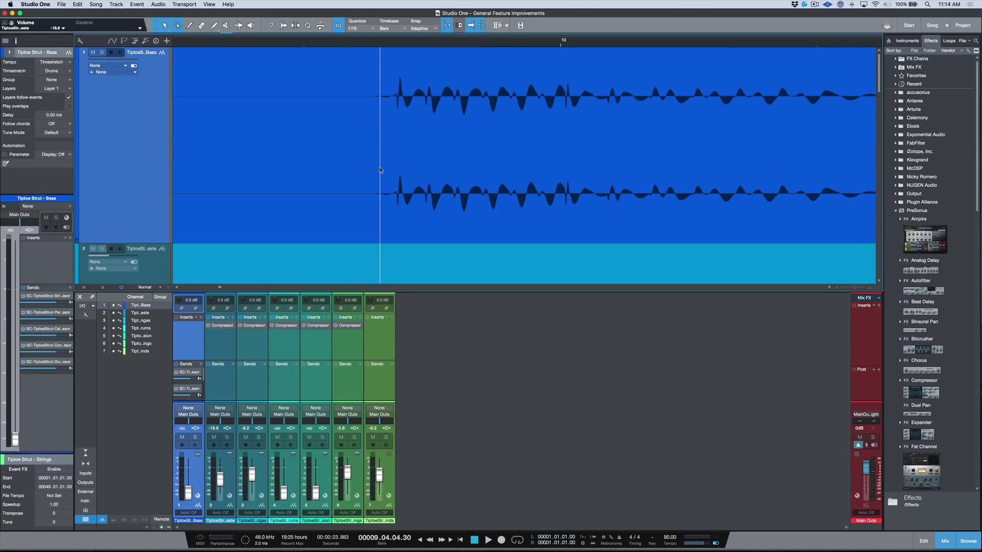
{"action": "key", "text": "e"}
{"action": "key", "text": "e"}
{"action": "key", "text": "e"}
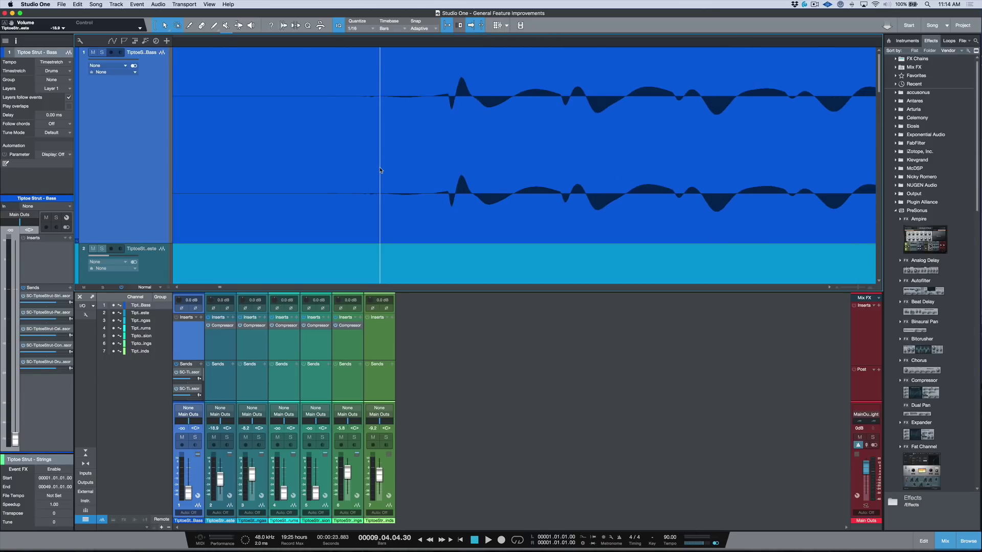
Zoom in and out around the point where the Bass waveform rises
{"action": "left_click", "coordinate": [509, 160]}
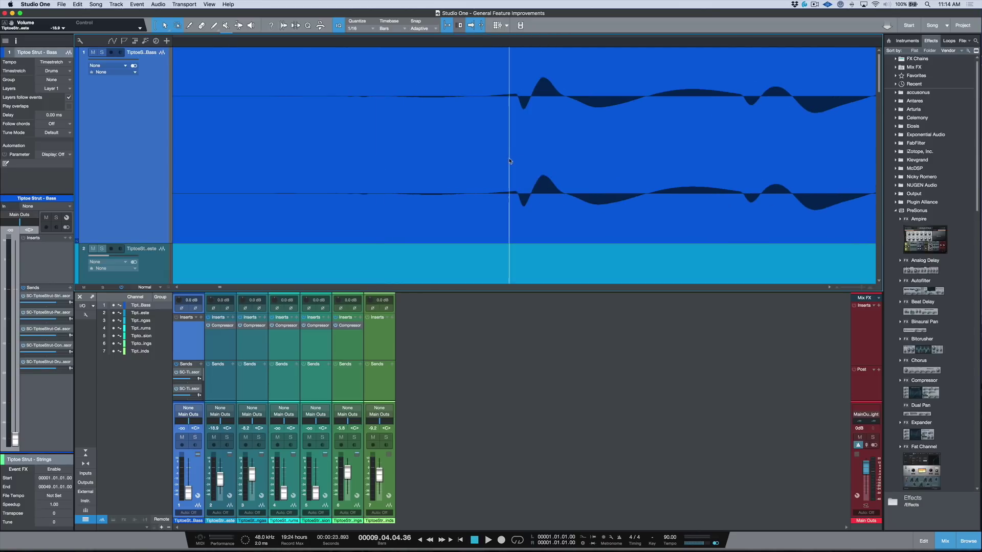
{"action": "key", "text": "e"}
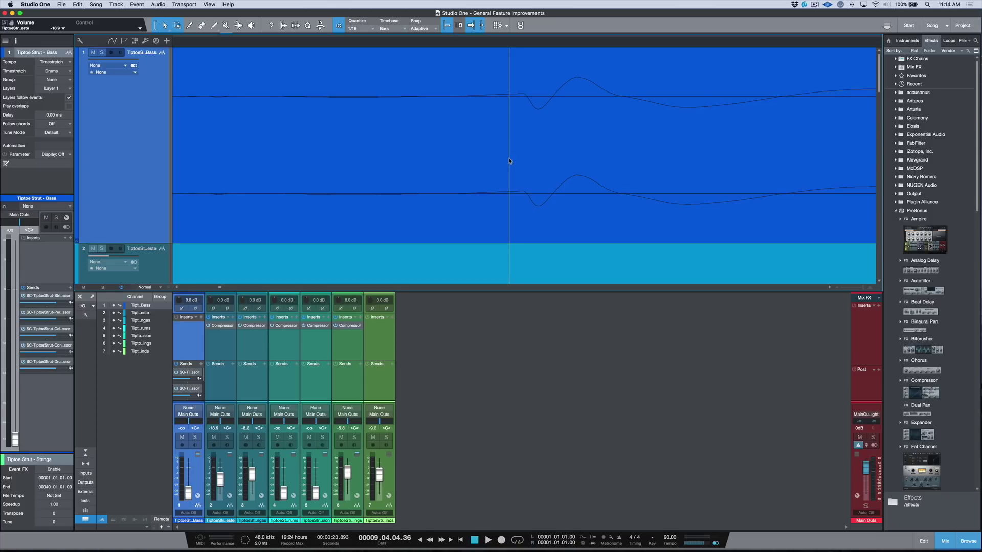
{"action": "key", "text": "w"}
{"action": "key", "text": "w"}
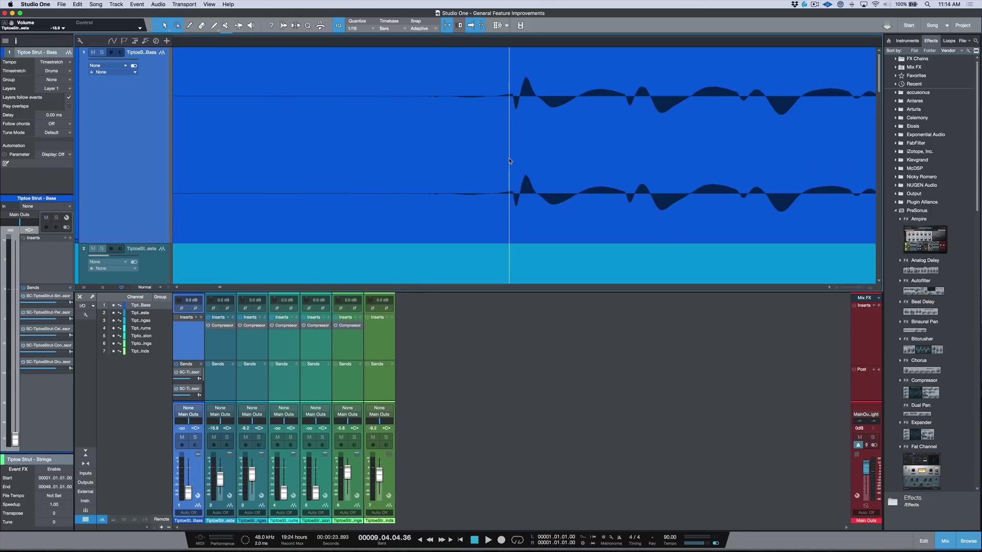
{"action": "key", "text": "e"}
{"action": "key", "text": "e"}
{"action": "key", "text": "e"}
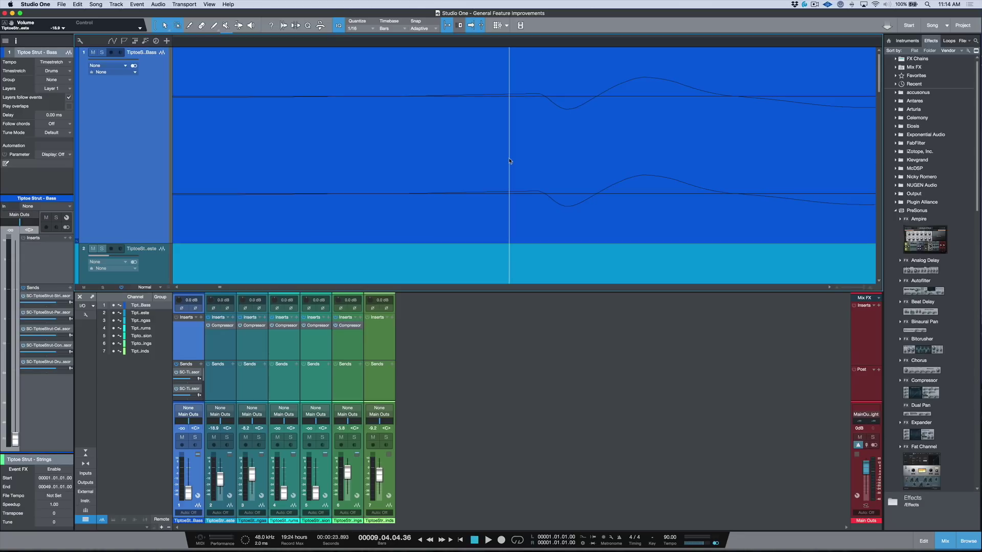
{"action": "key", "text": "w"}
{"action": "key", "text": "w"}
{"action": "key", "text": "w"}
{"action": "key", "text": "w"}
{"action": "key", "text": "w"}
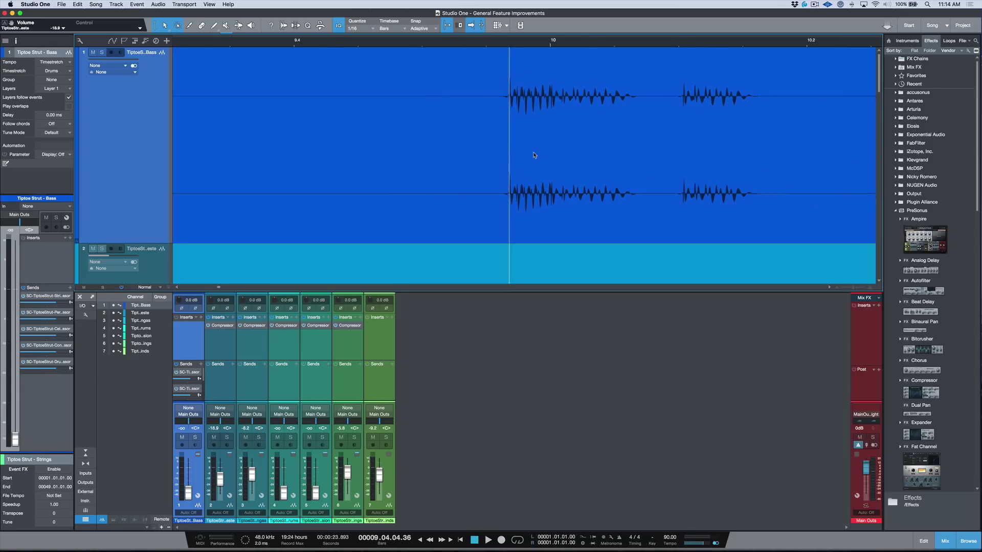
{"action": "scroll", "coordinate": [533, 155], "scroll_direction": "down", "scroll_amount": 5}
Show bars 5 to 15, then zoom in on the second track's waveform around bar 10
{"action": "scroll", "coordinate": [533, 155], "scroll_direction": "down", "scroll_amount": 1}
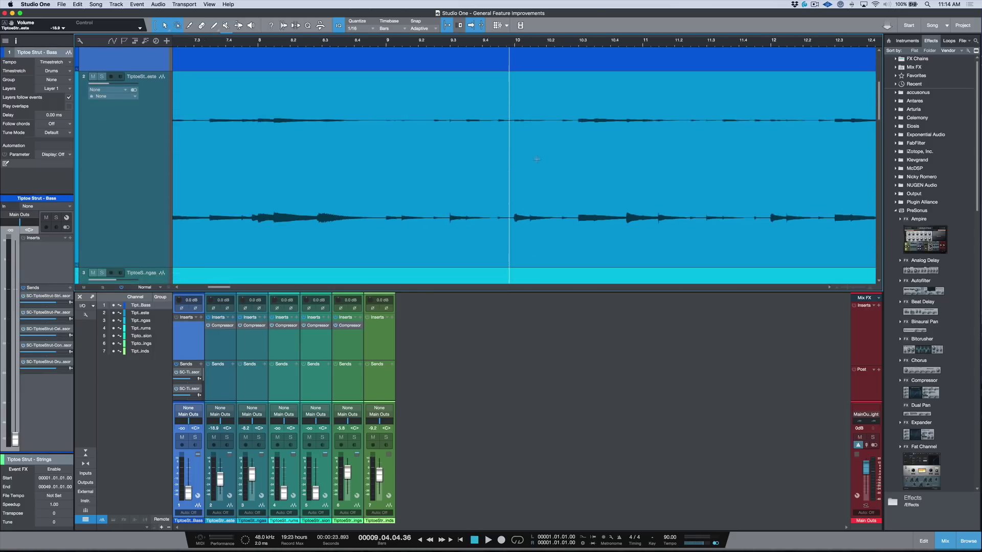
{"action": "key", "text": "w"}
{"action": "key", "text": "w"}
{"action": "key", "text": "w"}
{"action": "key", "text": "w"}
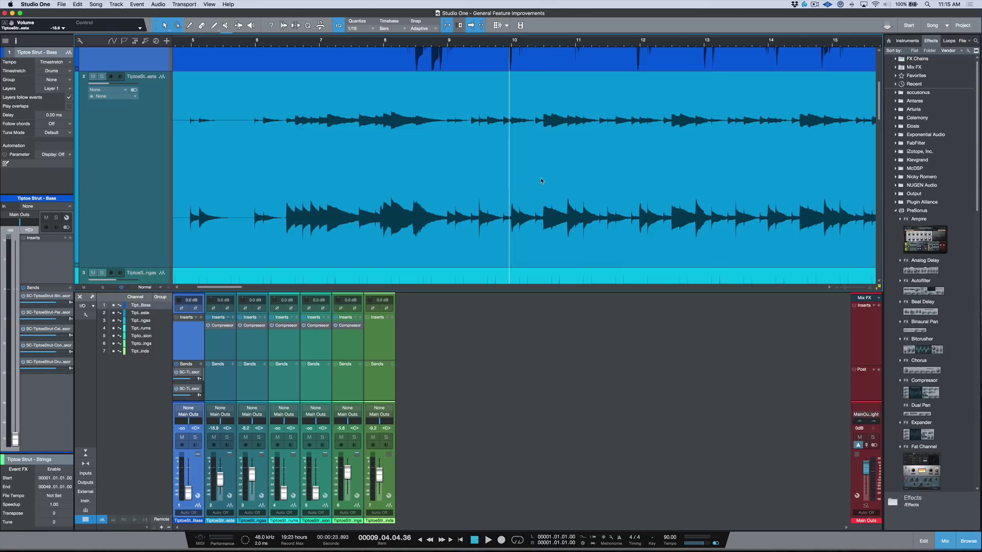
{"action": "key", "text": "e"}
{"action": "key", "text": "e"}
{"action": "key", "text": "e"}
{"action": "key", "text": "e"}
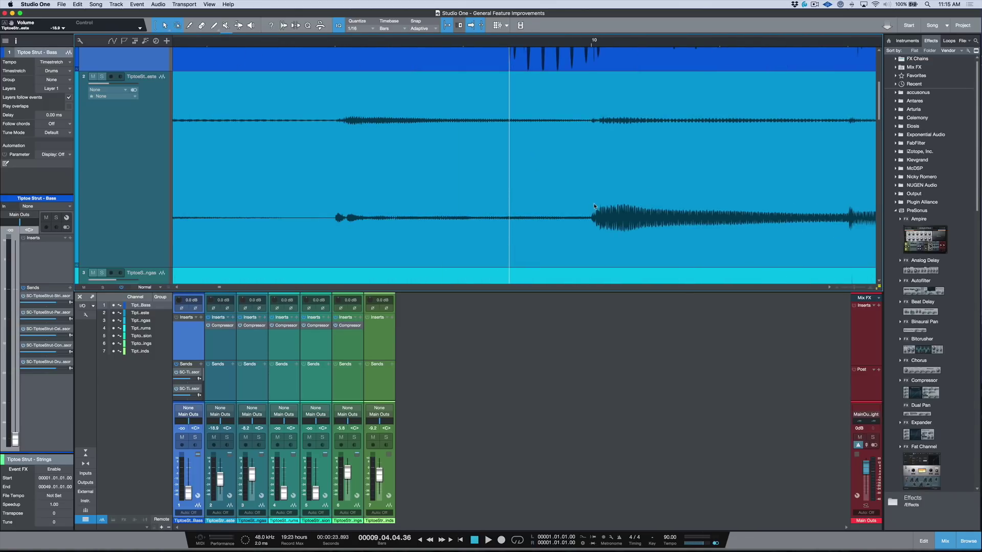
{"action": "key", "text": "e"}
{"action": "key", "text": "e"}
{"action": "key", "text": "e"}
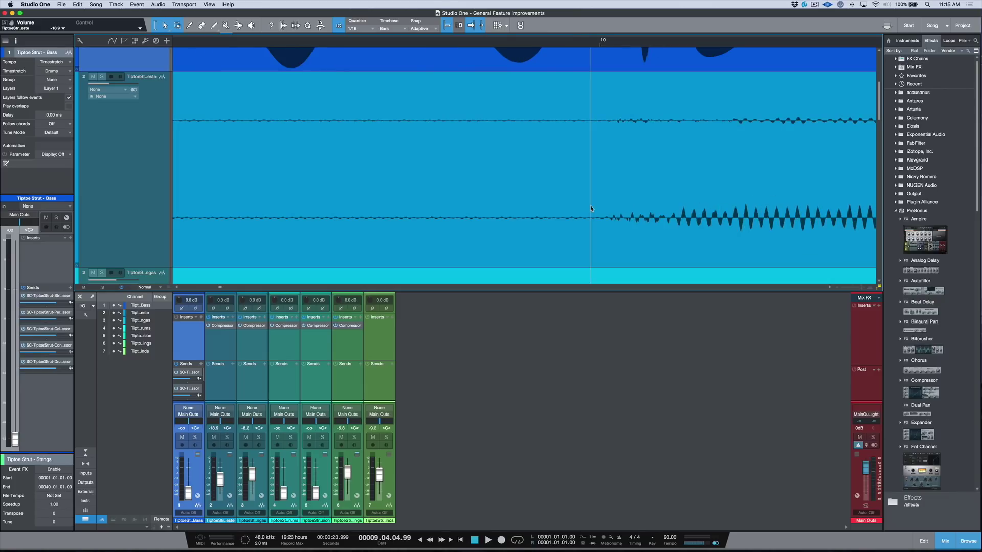
{"action": "key", "text": "e"}
{"action": "key", "text": "e"}
{"action": "key", "text": "e"}
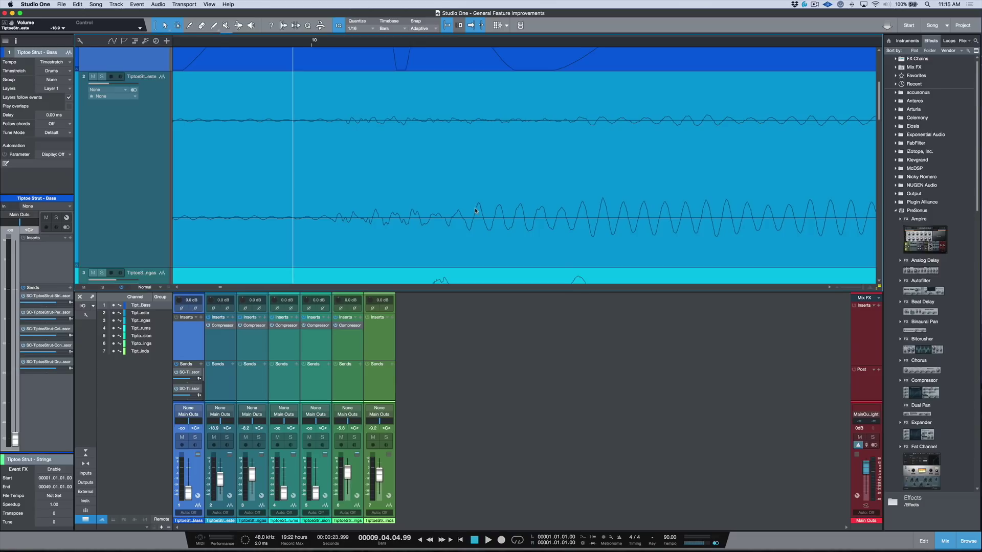
Set the playhead just past bar 10 and zoom until waveform cycles appear as smooth curves
{"action": "left_click", "coordinate": [475, 210]}
{"action": "key", "text": "e"}
{"action": "key", "text": "e"}
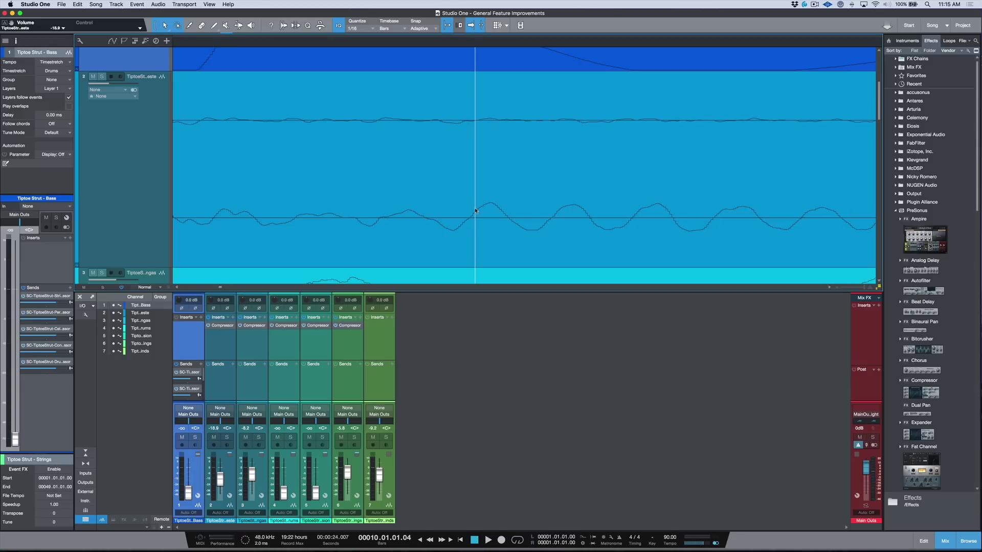
{"action": "key", "text": "w"}
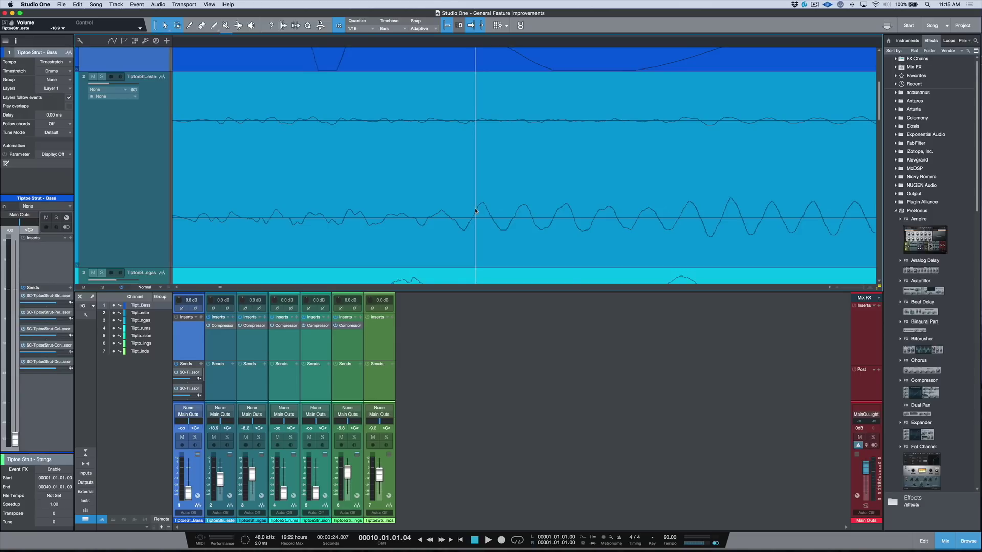
{"action": "scroll", "coordinate": [461, 200], "scroll_direction": "right", "scroll_amount": 2}
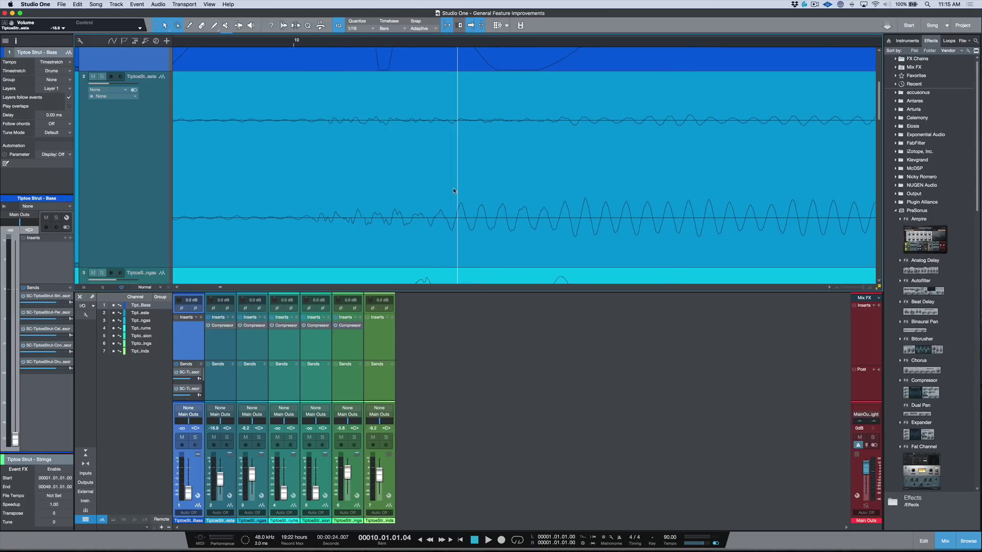
Enable Snap To Zero Crossings in the arrangement and test a range selection on the strings waveform
{"action": "left_click", "coordinate": [431, 31]}
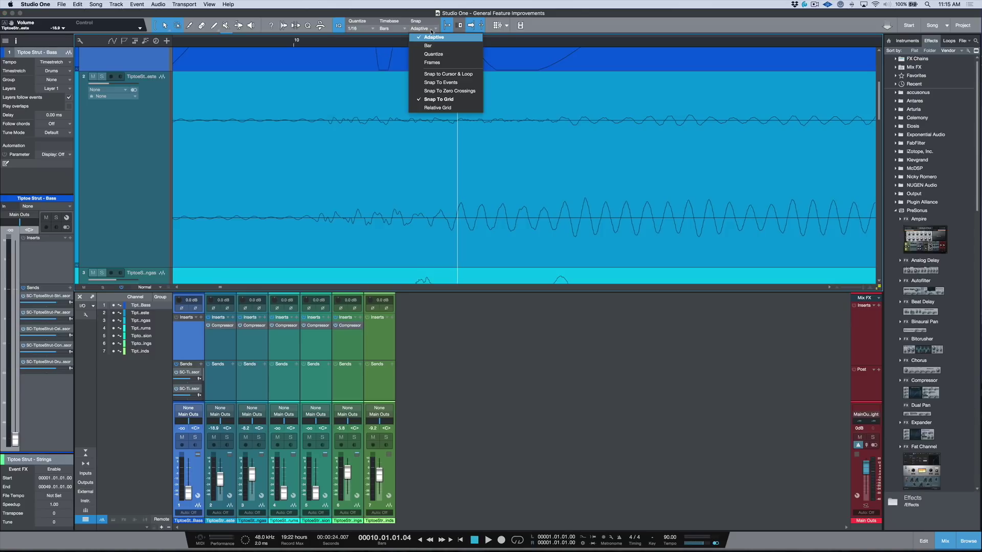
{"action": "left_click", "coordinate": [440, 96]}
{"action": "scroll", "coordinate": [453, 148], "scroll_direction": "up", "scroll_amount": 2}
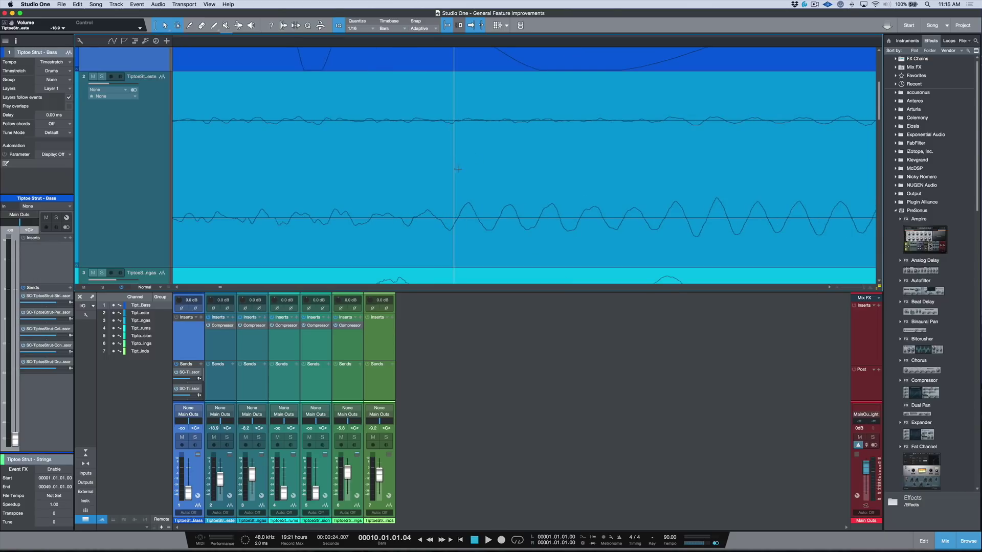
{"action": "left_click_drag", "start_coordinate": [457, 169], "coordinate": [625, 177]}
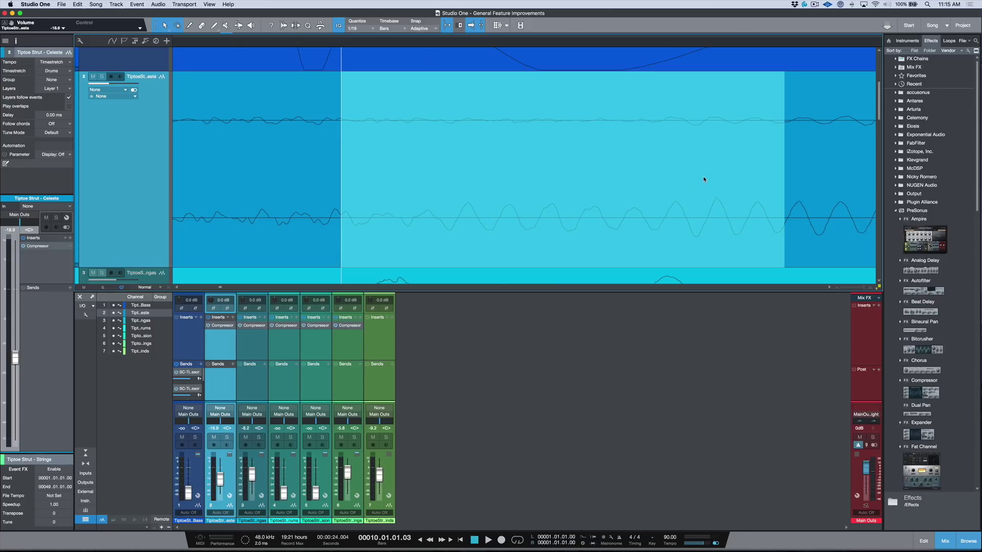
Place the edit point at 10.02.04.90, just before the waveform swell at bar 10.3
{"action": "scroll", "coordinate": [704, 179], "scroll_direction": "down", "scroll_amount": 10}
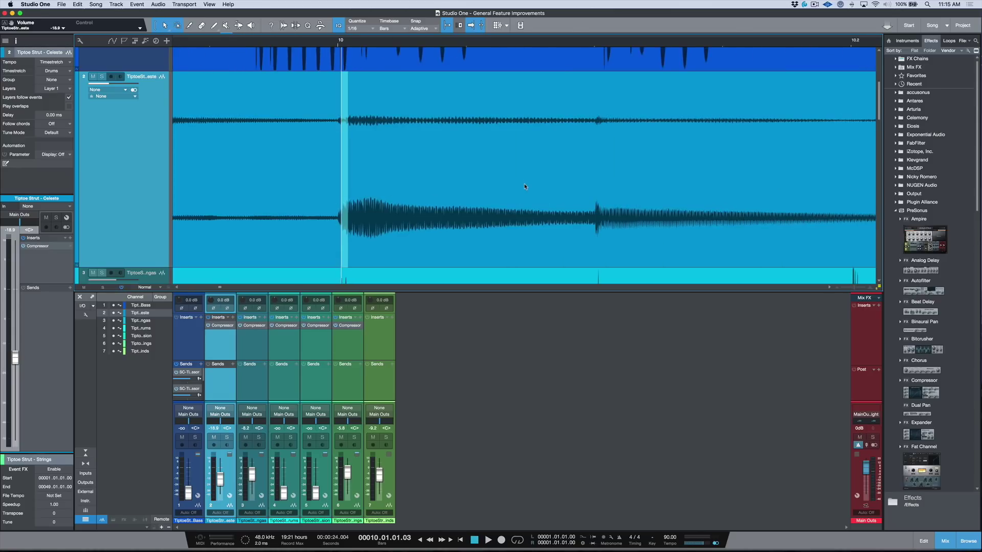
{"action": "scroll", "coordinate": [524, 187], "scroll_direction": "down", "scroll_amount": 4}
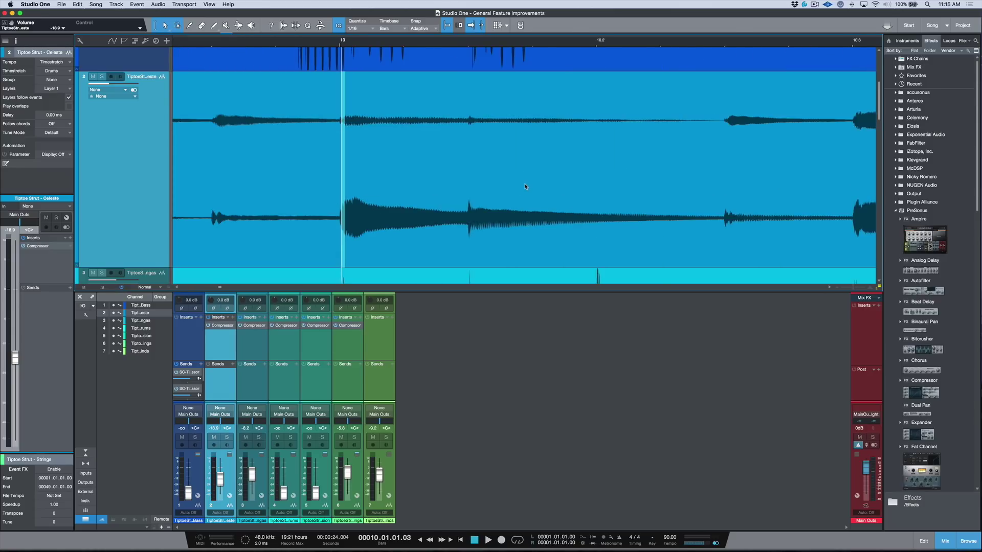
{"action": "left_click", "coordinate": [594, 192]}
{"action": "scroll", "coordinate": [594, 193], "scroll_direction": "up", "scroll_amount": 8}
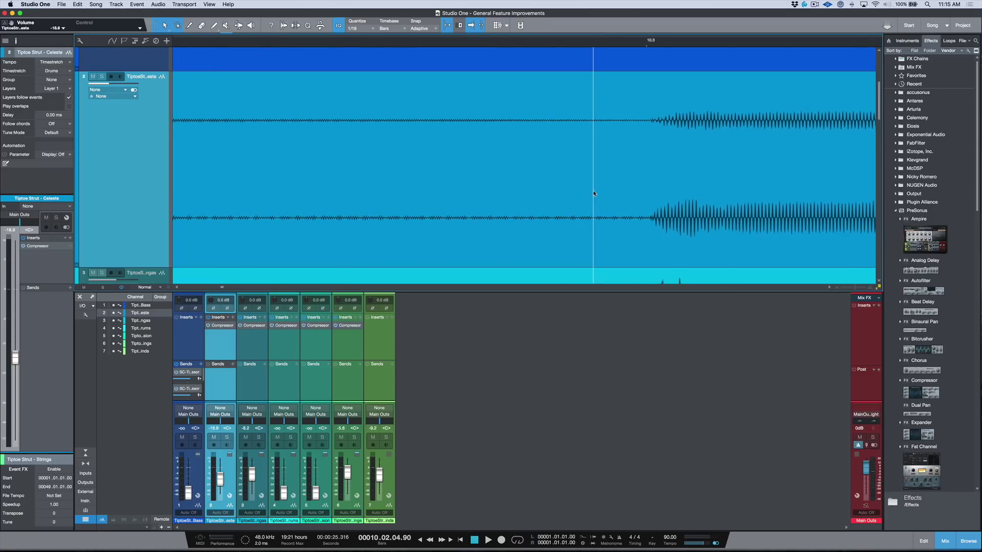
{"action": "scroll", "coordinate": [591, 193], "scroll_direction": "right", "scroll_amount": 5}
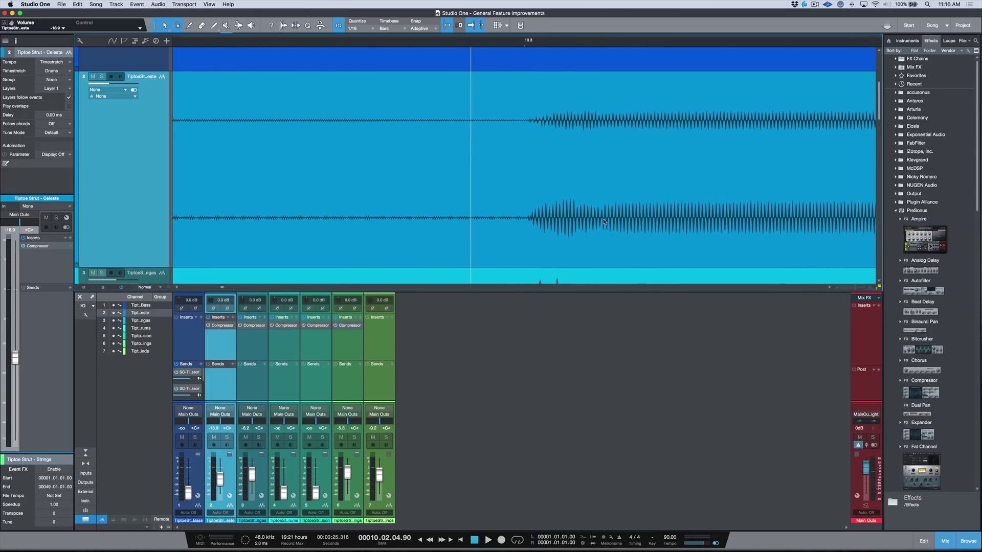
Open the Tiptoe Strut - Celeste event in the Audio Editor and enlarge it to fill most of the screen
{"action": "double_click", "coordinate": [604, 221]}
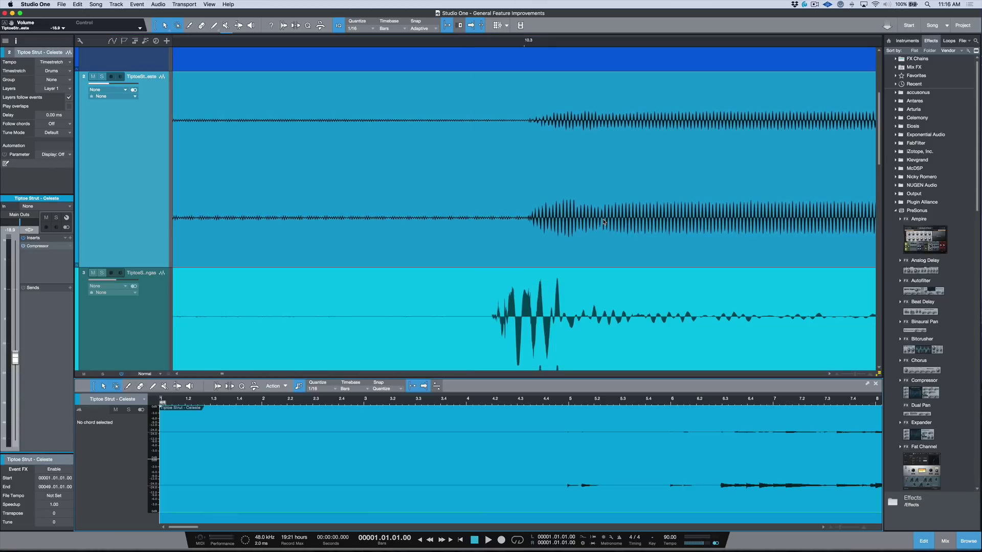
{"action": "left_click_drag", "start_coordinate": [580, 379], "coordinate": [580, 276]}
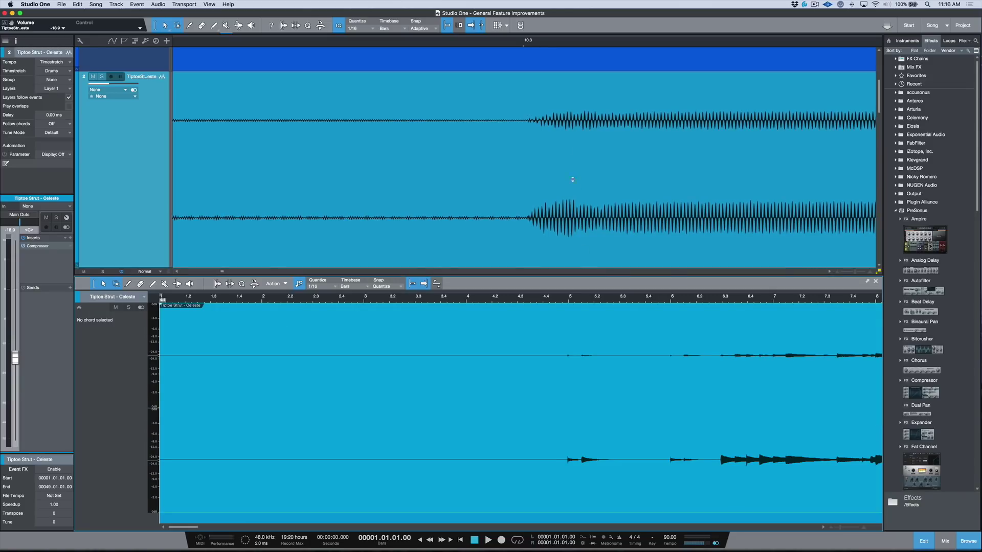
{"action": "left_click_drag", "start_coordinate": [572, 179], "coordinate": [511, 229]}
Choose Snap To Zero Crossings in the Audio Editor and confirm the arrangement's snap setting
{"action": "left_click", "coordinate": [393, 142]}
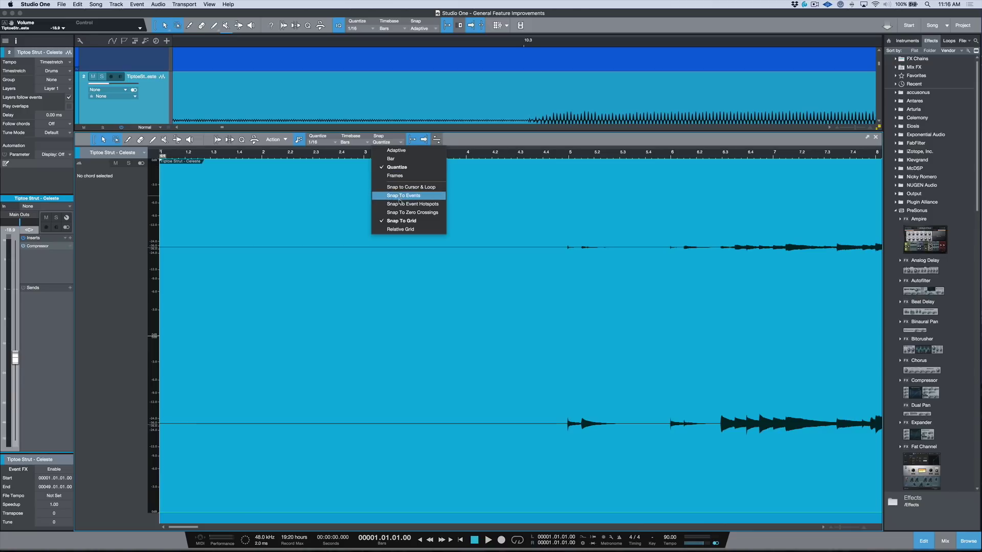
{"action": "left_click", "coordinate": [403, 212]}
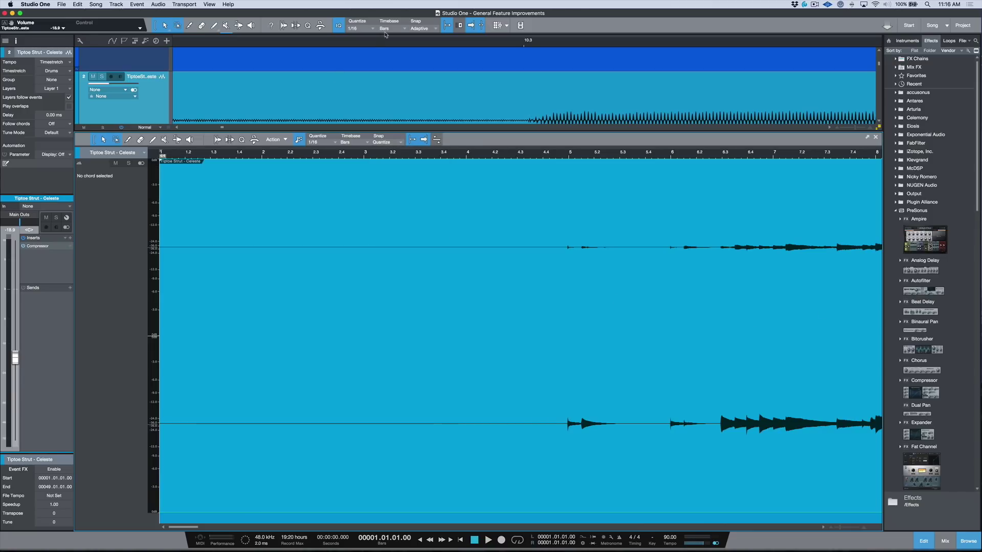
{"action": "left_click", "coordinate": [431, 29]}
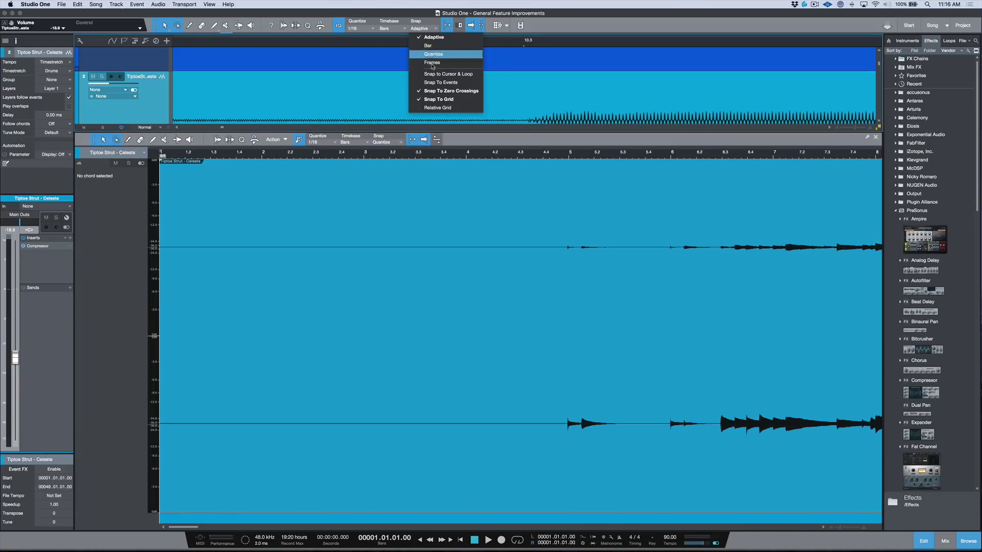
{"action": "left_click", "coordinate": [432, 91]}
{"action": "scroll", "coordinate": [525, 239], "scroll_direction": "right", "scroll_amount": 6}
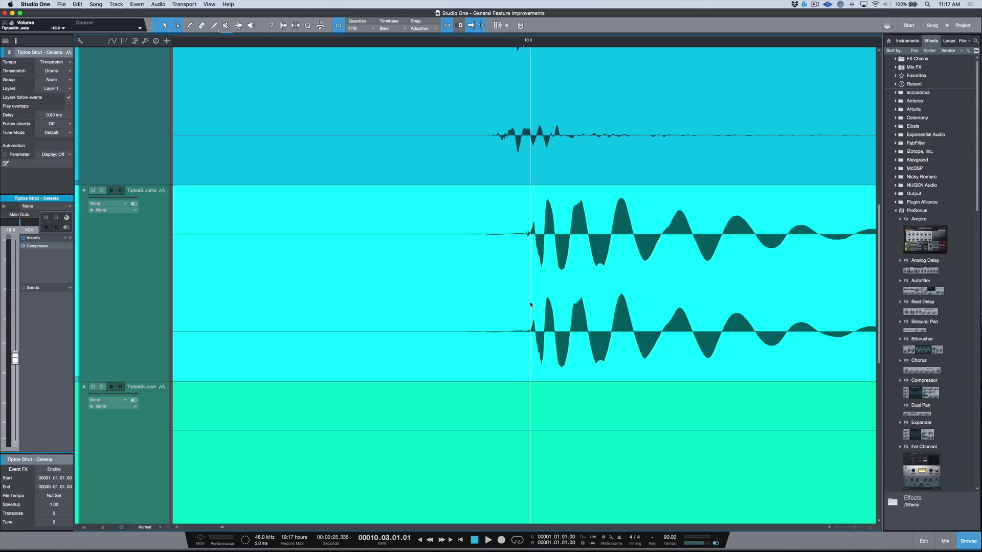
Zoom the arrangement out slightly around the hits at bar 10.3 on tracks 3 and 4
{"action": "key", "text": "w"}
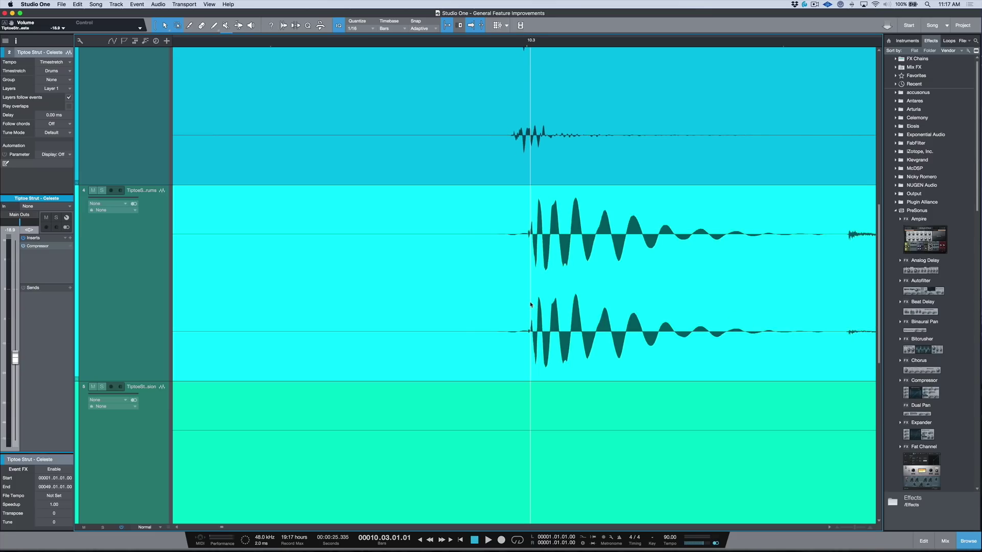